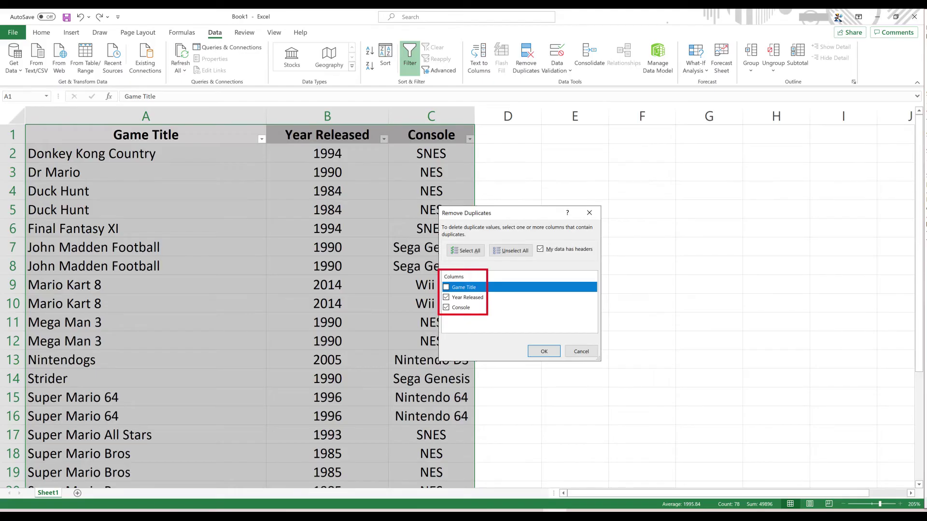
Check all three columns — Game Title, Year Released and Console — for the duplicate comparison.
{"action": "key", "text": "Return"}
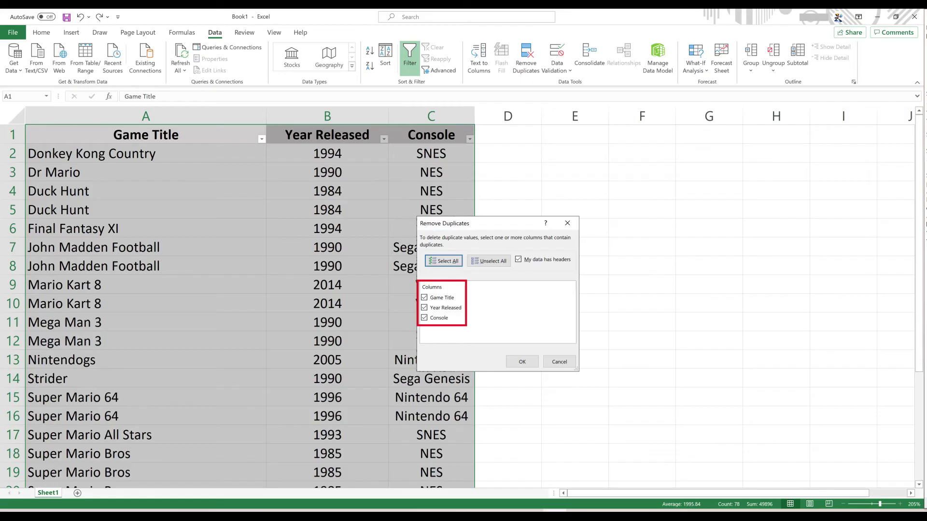
Remove the 8 duplicate rows across all three columns, leaving 17 unique games.
{"action": "key", "text": "Return"}
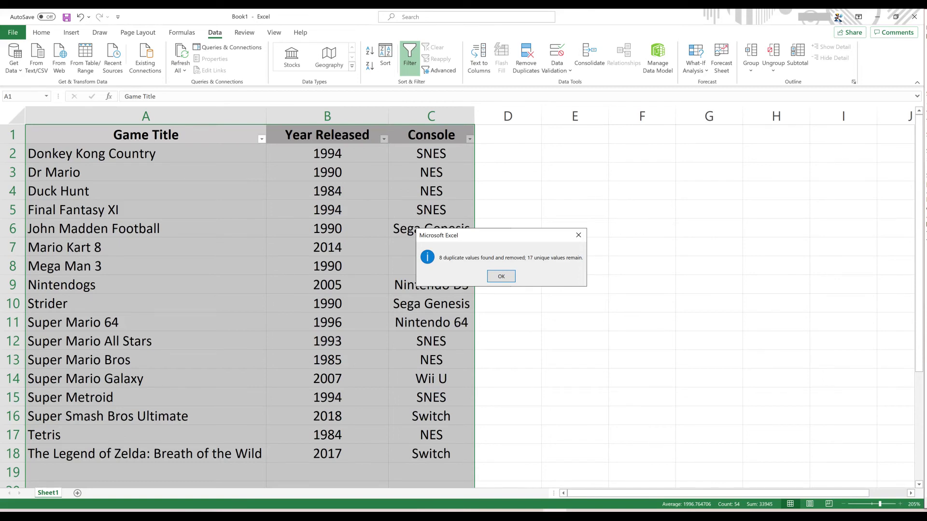
{"action": "key", "text": "Return"}
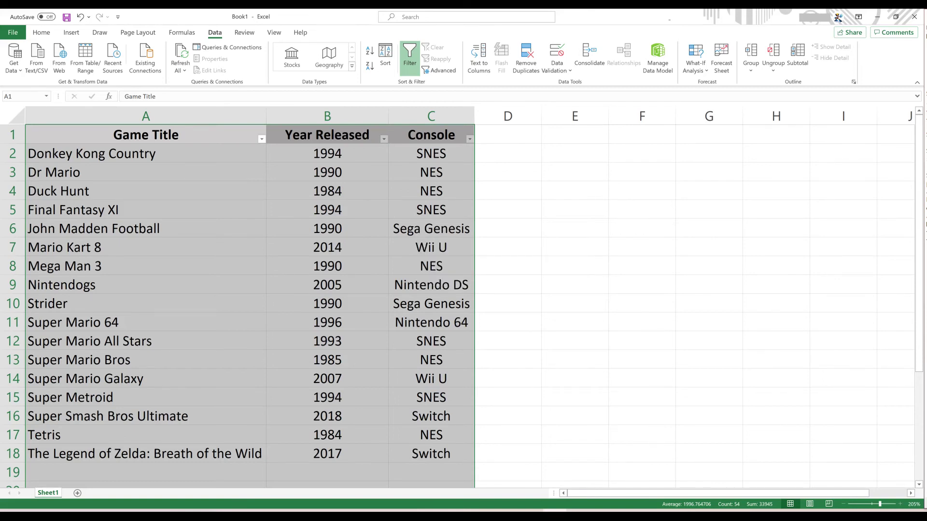